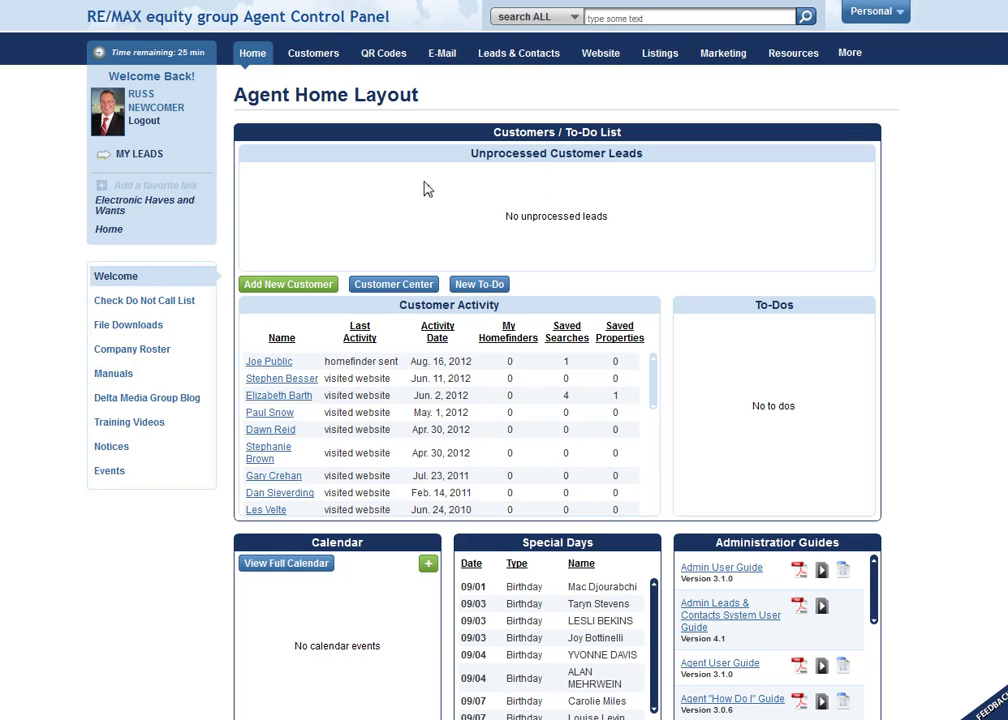
- Open the full information record of the top customer in the Customer Activity list
{"action": "left_click", "coordinate": [280, 364]}
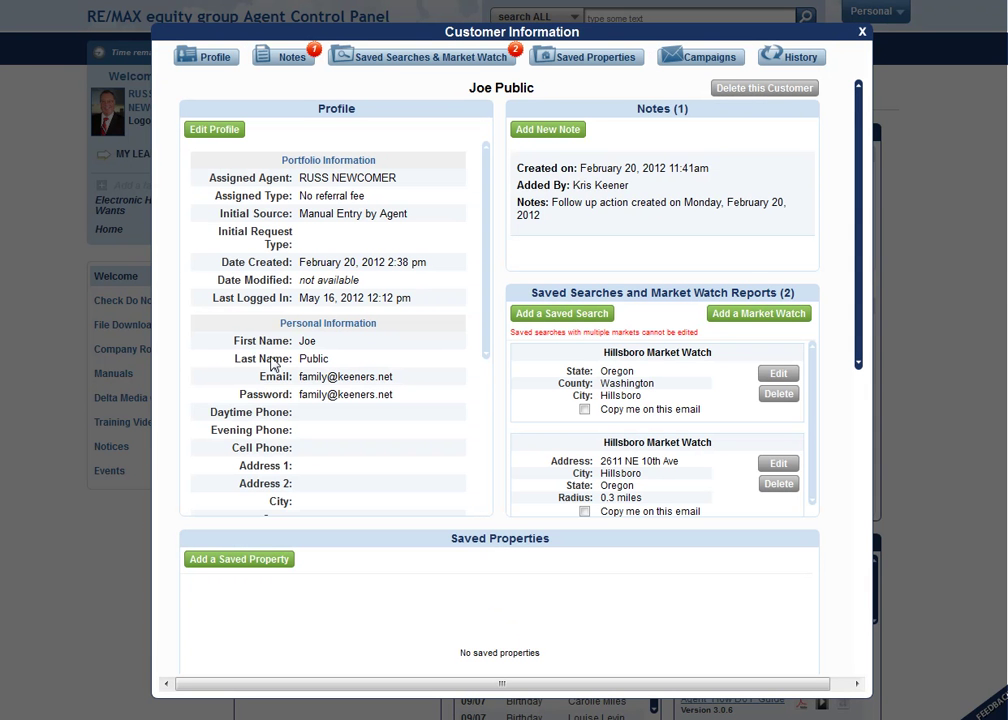
- Start adding a new market watch report for this customer
{"action": "left_click", "coordinate": [748, 316]}
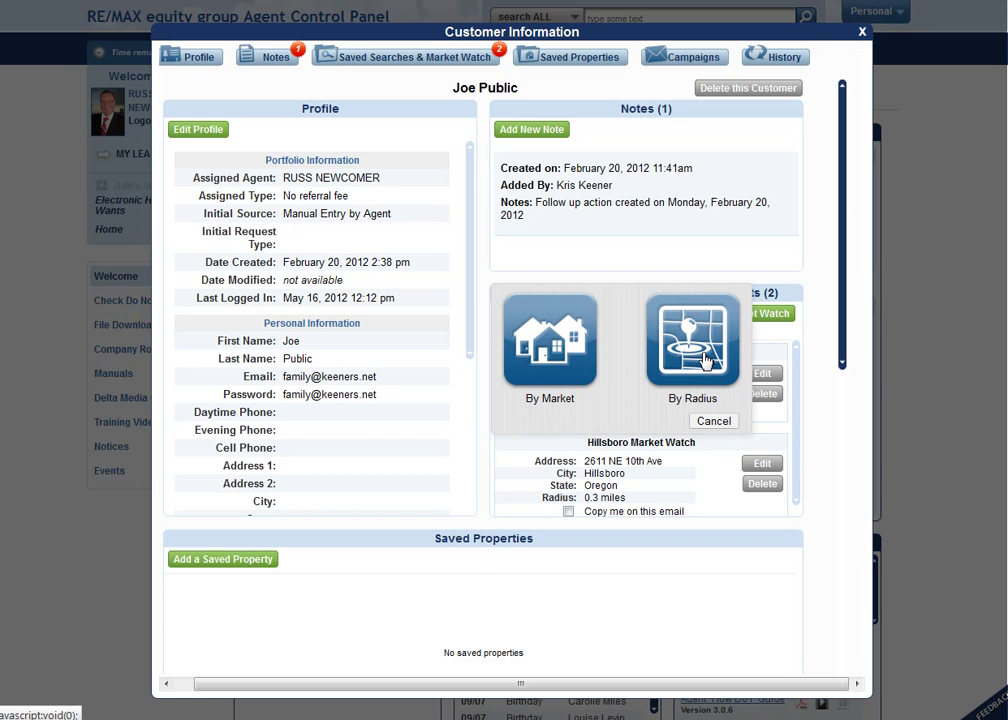
- Begin a By Radius market watch and locate the customer's Portland, OR street address on the map
{"action": "left_click", "coordinate": [705, 360]}
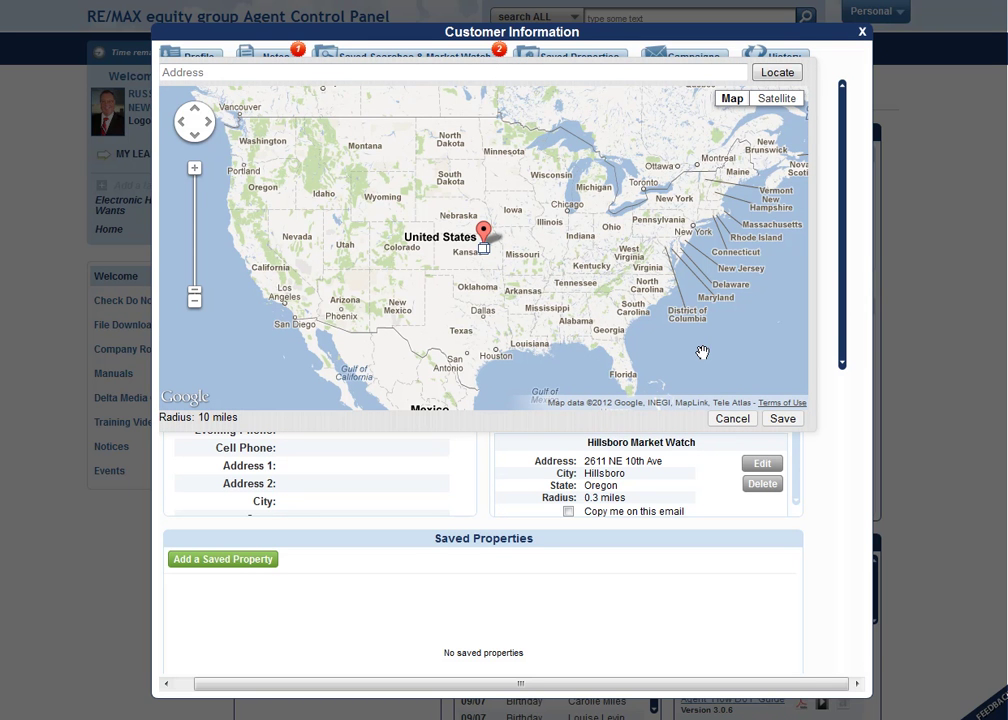
{"action": "left_click", "coordinate": [238, 75]}
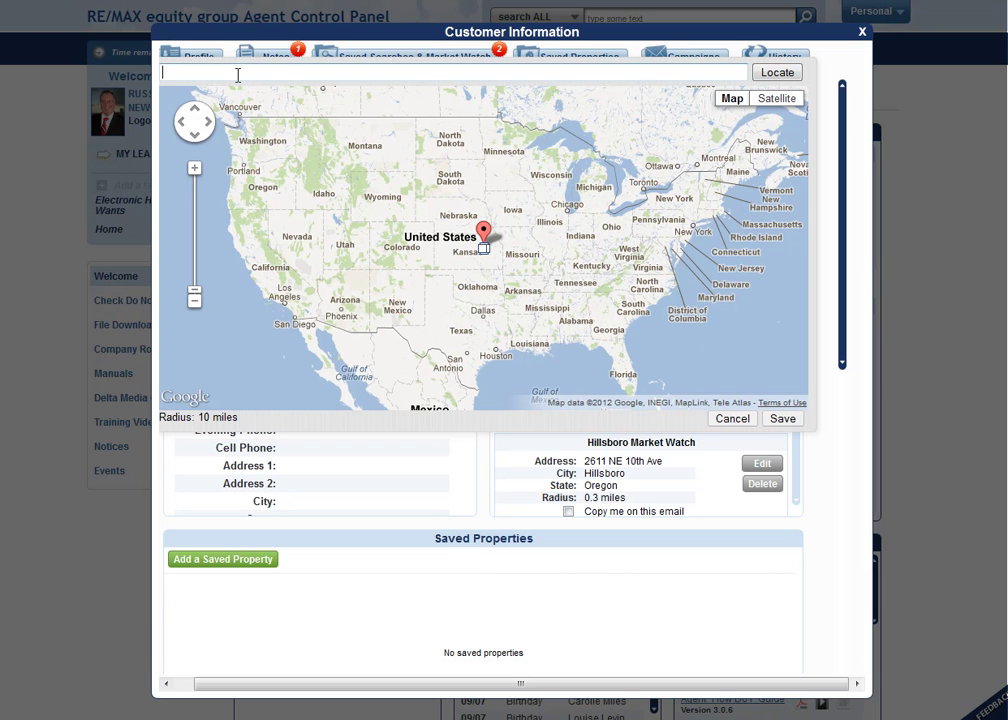
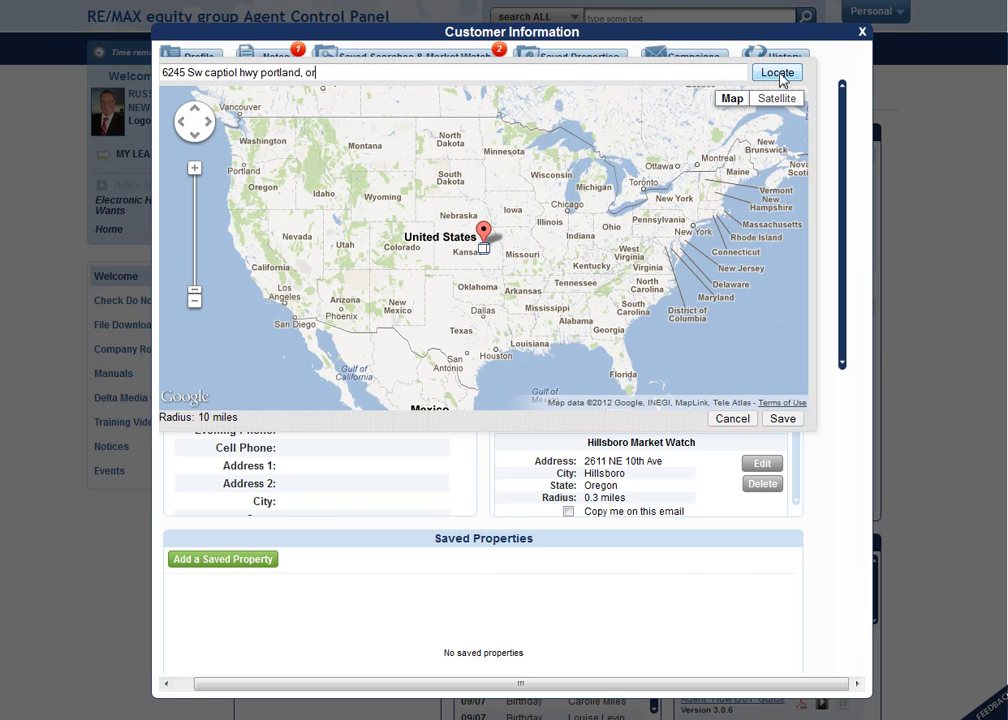
{"action": "left_click", "coordinate": [777, 73]}
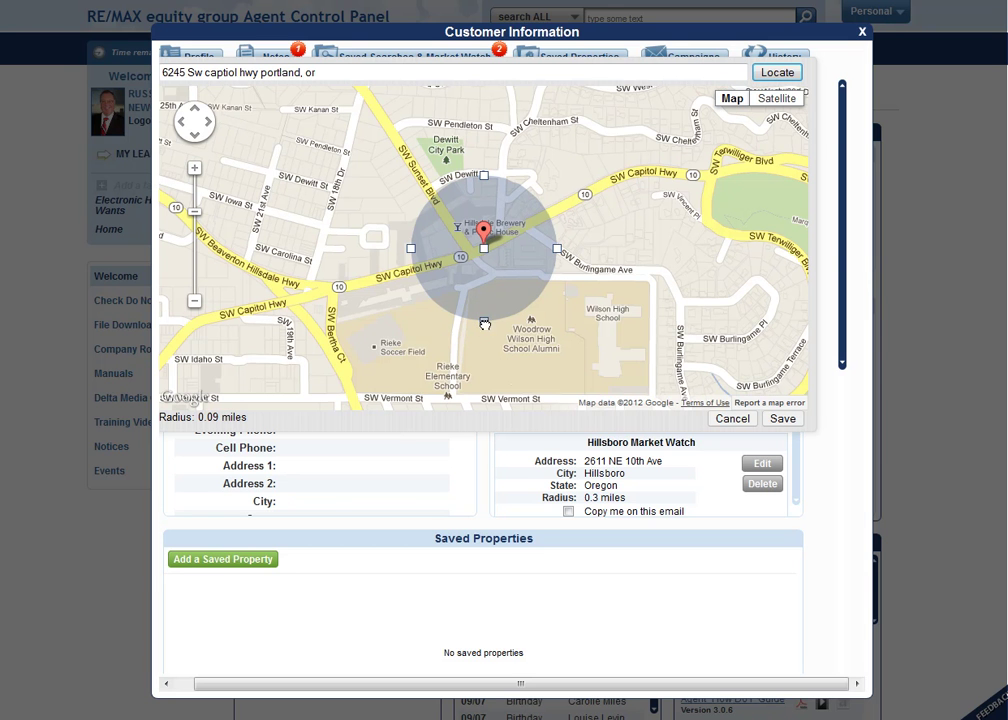
- Widen the watch circle around the address to a 1.03-mile radius, zooming the map out
{"action": "mouse_move", "coordinate": [485, 323]}
{"action": "left_mouse_down"}
{"action": "mouse_move", "coordinate": [495, 425]}
{"action": "mouse_move", "coordinate": [500, 346]}
{"action": "left_mouse_up"}
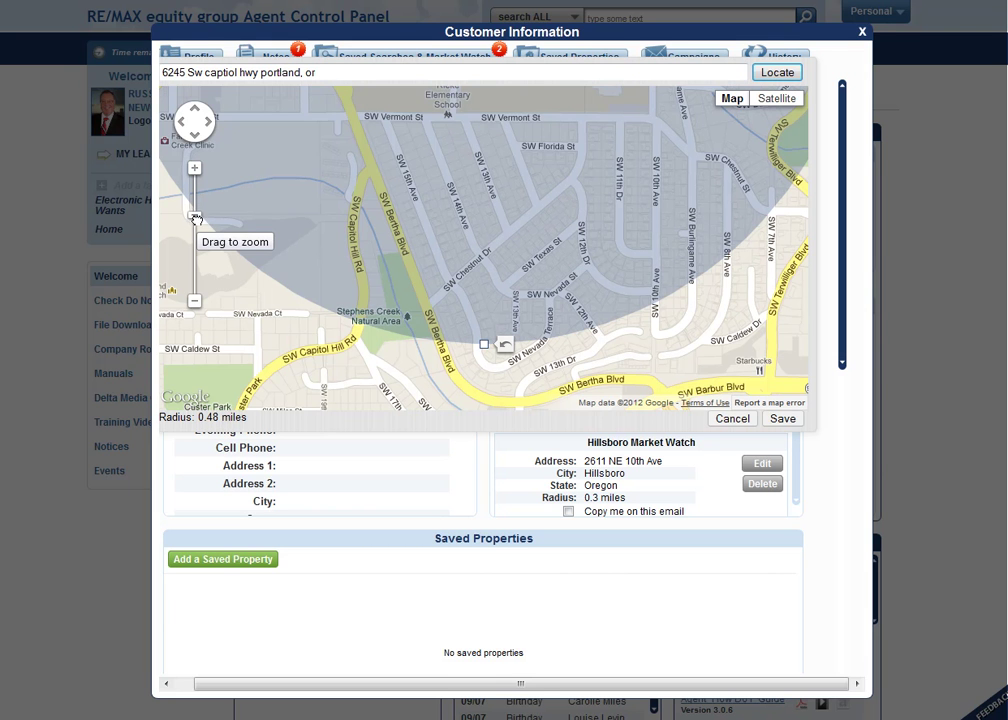
{"action": "left_click_drag", "start_coordinate": [196, 216], "coordinate": [196, 238]}
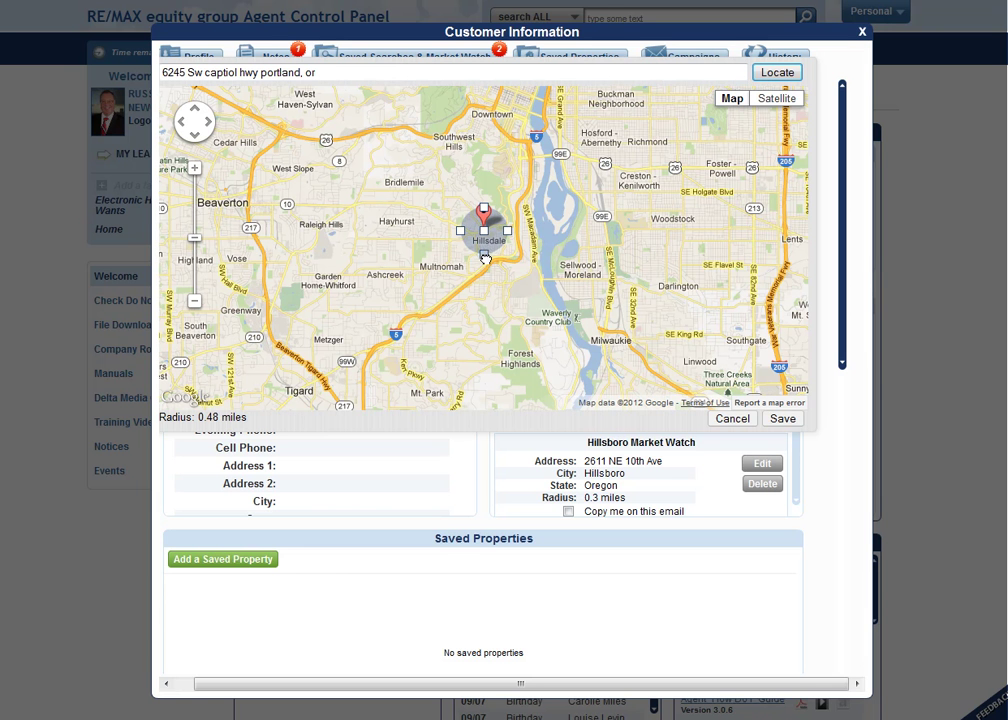
{"action": "left_click_drag", "start_coordinate": [486, 262], "coordinate": [485, 262]}
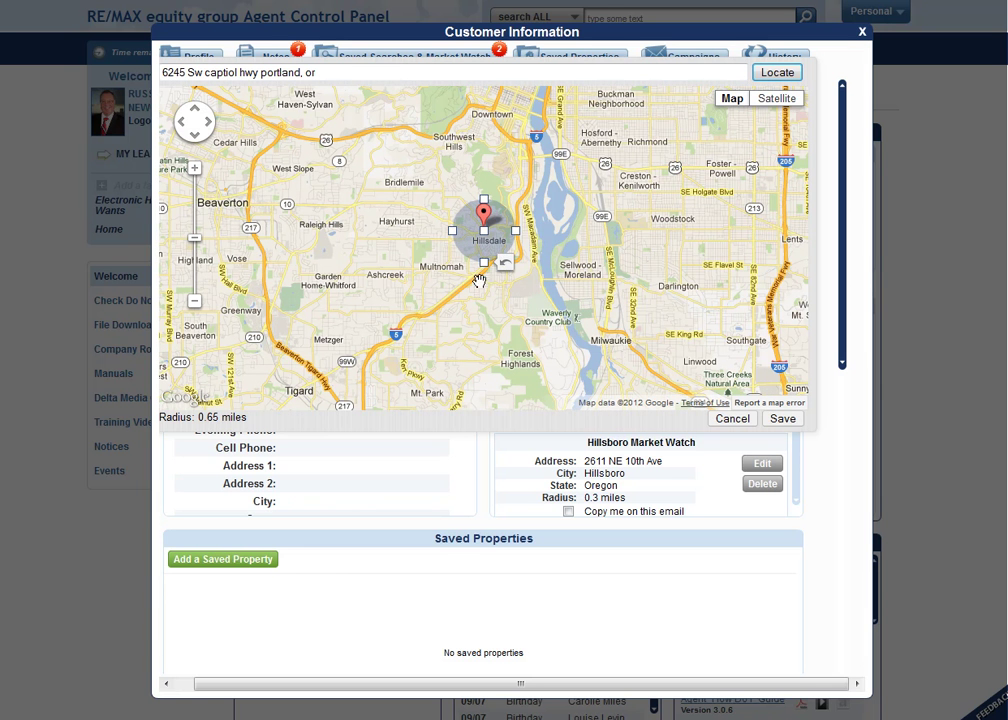
{"action": "left_click_drag", "start_coordinate": [486, 270], "coordinate": [486, 281]}
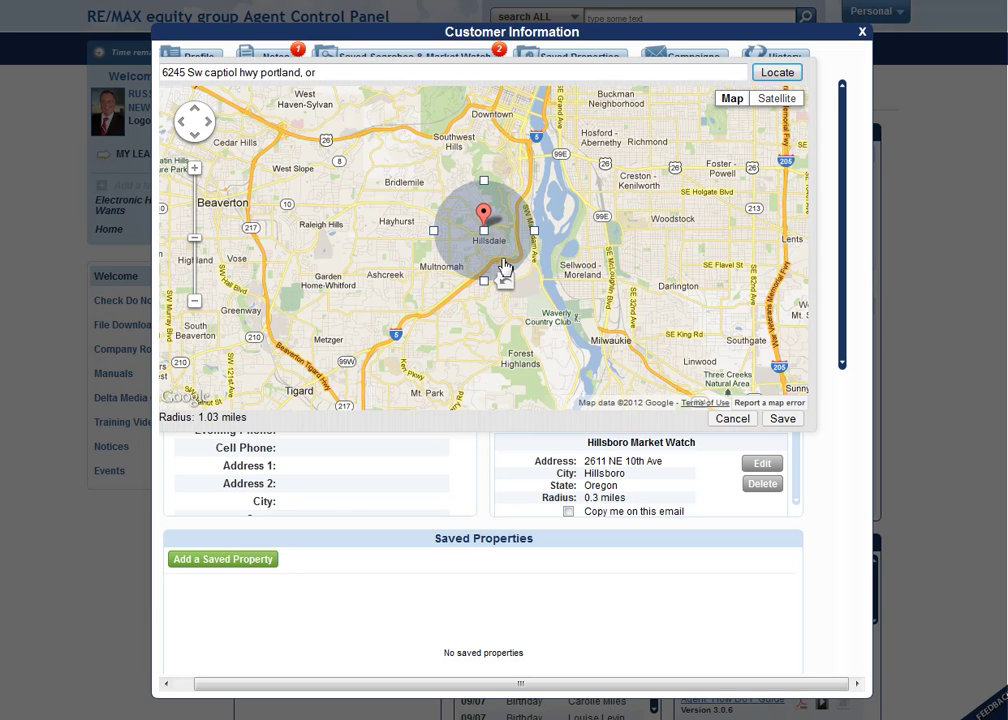
- Save the 1.03-mile radius market watch
{"action": "left_click", "coordinate": [783, 421]}
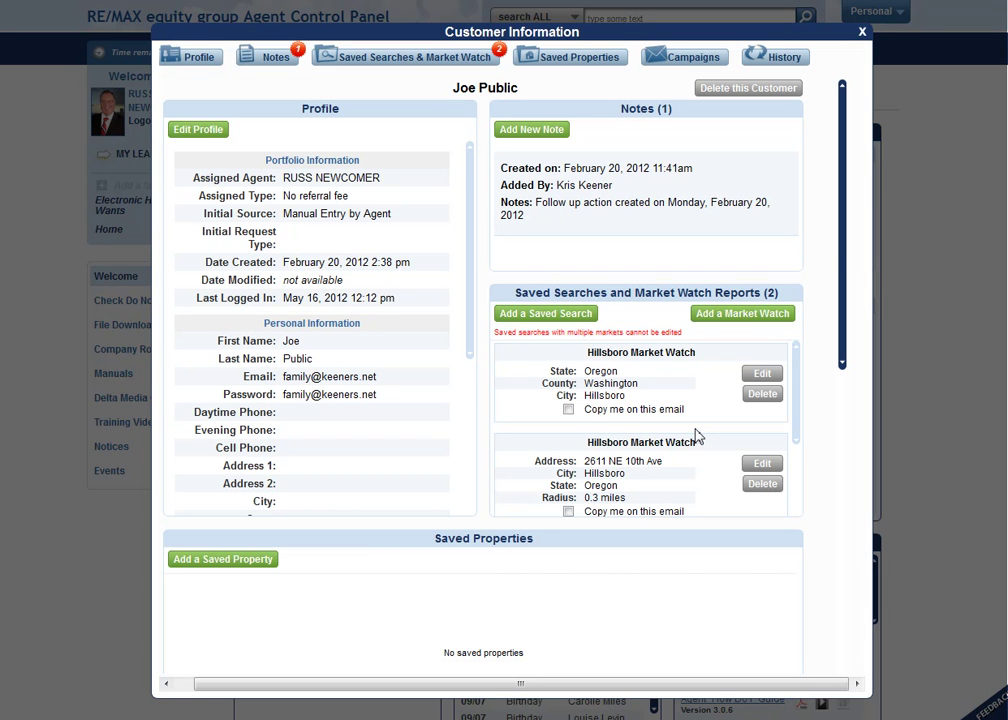
- Start adding another market watch report for the customer
{"action": "left_click", "coordinate": [742, 316]}
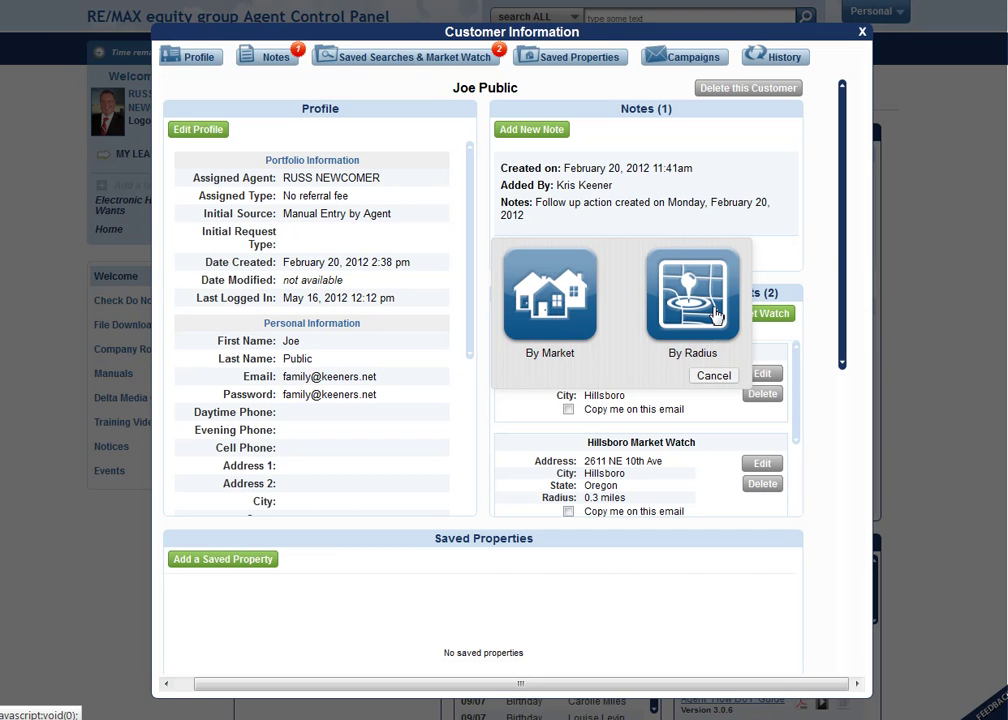
- Begin a By Market watch with State OR, County Washington, and 'bethan' typed as the market
{"action": "left_click", "coordinate": [546, 318]}
{"action": "left_click", "coordinate": [585, 254]}
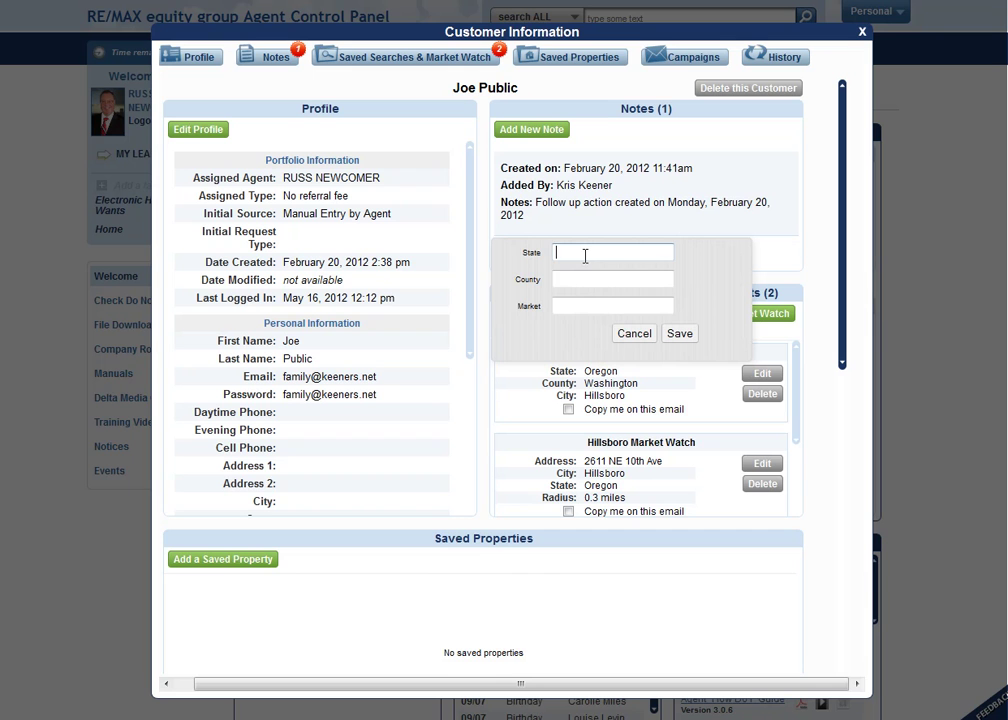
{"action": "type", "text": "oregon"}
{"action": "key", "text": "Tab"}
{"action": "type", "text": "was"}
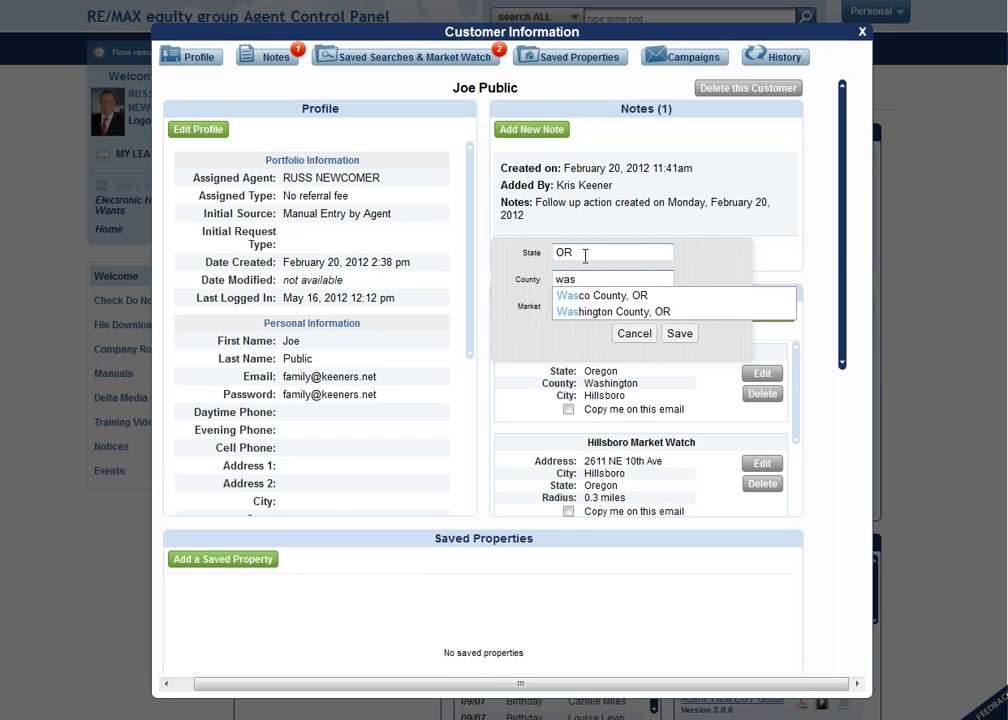
{"action": "left_click", "coordinate": [588, 310]}
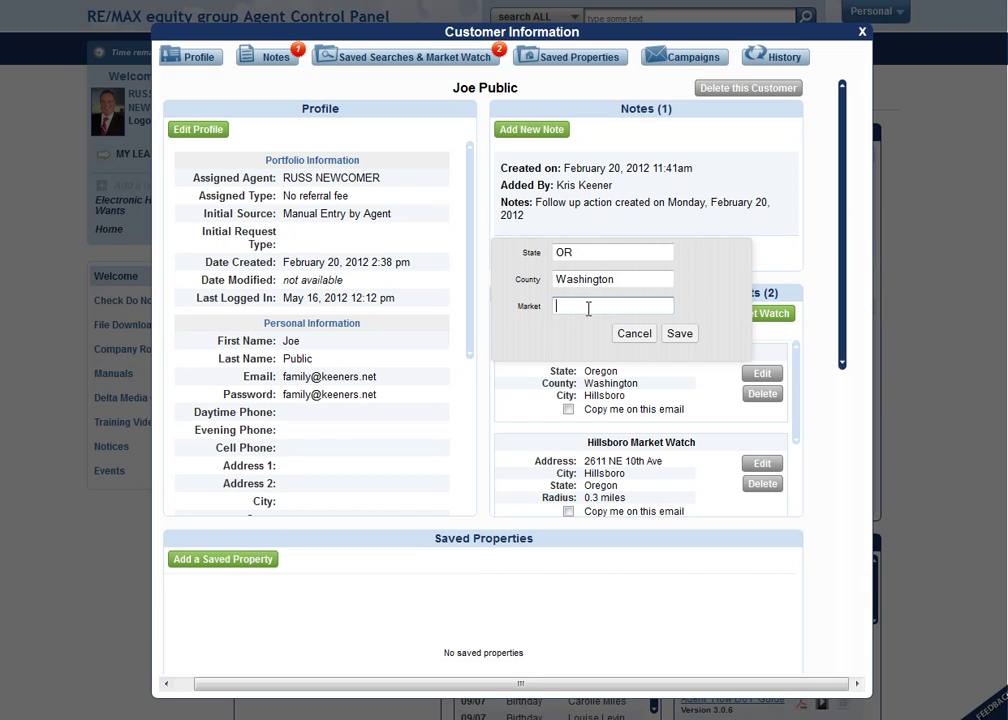
{"action": "type", "text": "bethan"}
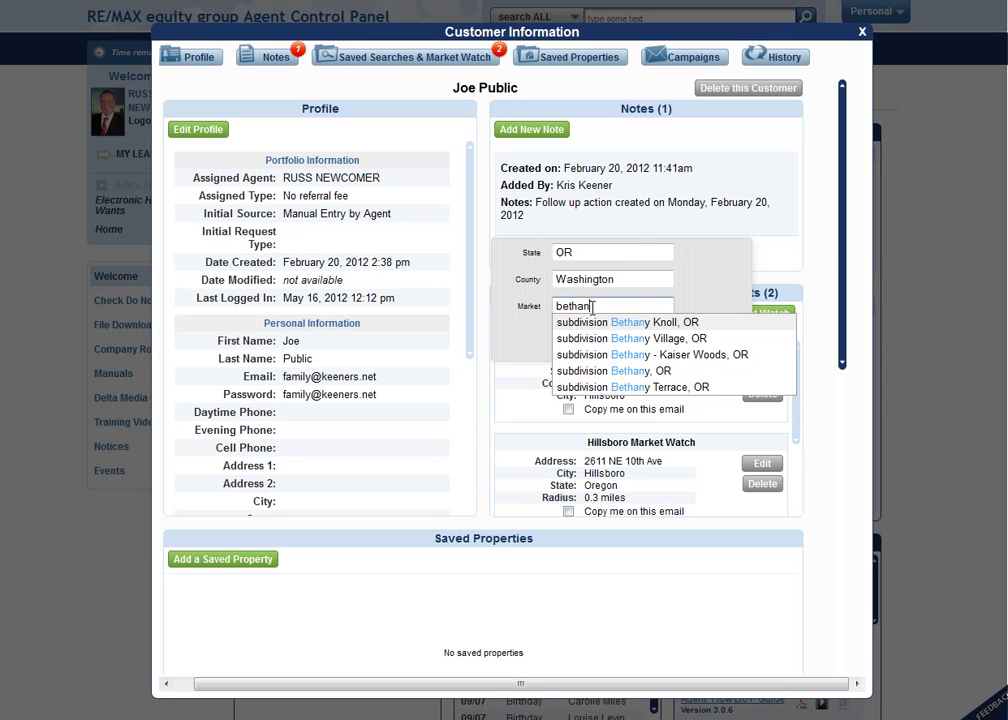
{"action": "left_click_drag", "start_coordinate": [594, 306], "coordinate": [547, 306]}
- Change the market to 'tig', then cancel the unsaved by-market form and reopen the watch-type choice
{"action": "type", "text": "ti"}
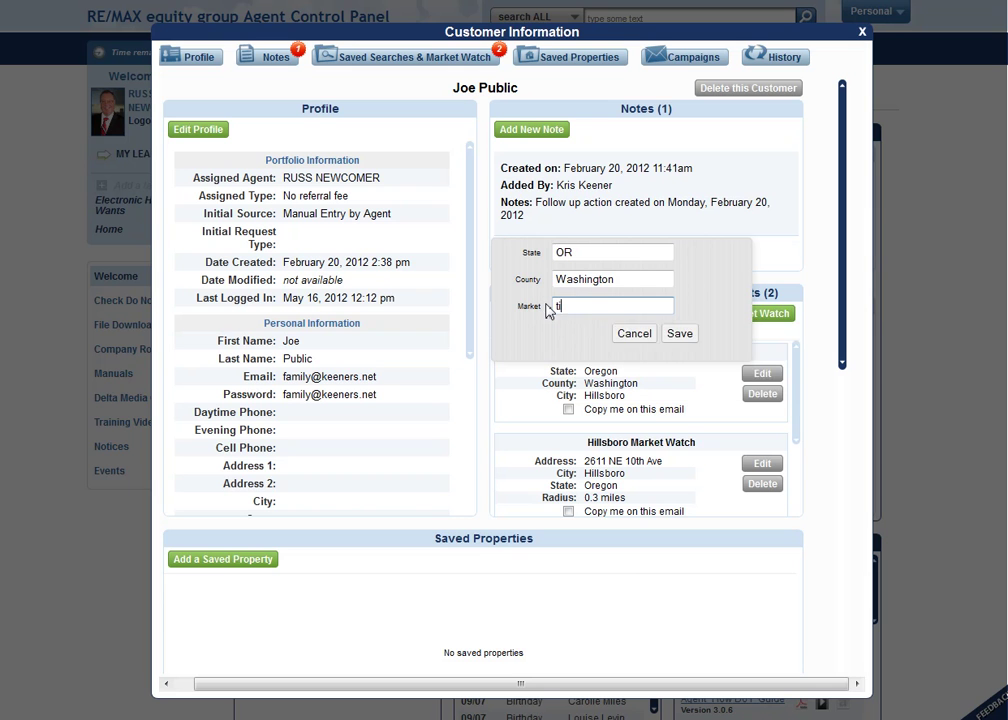
{"action": "type", "text": "g"}
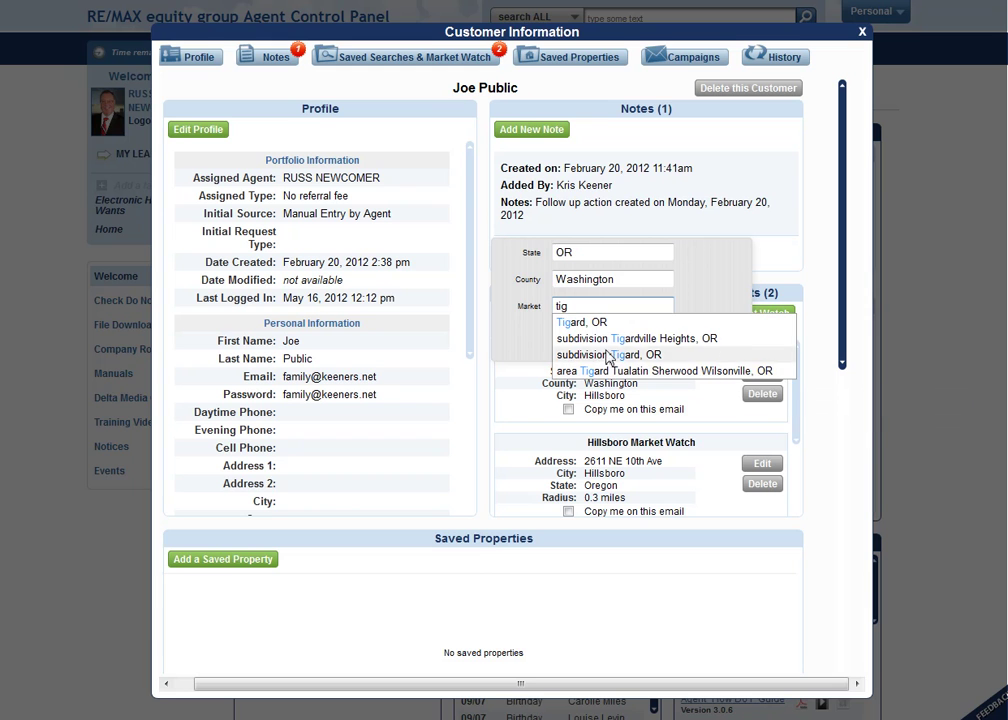
{"action": "left_click", "coordinate": [516, 334]}
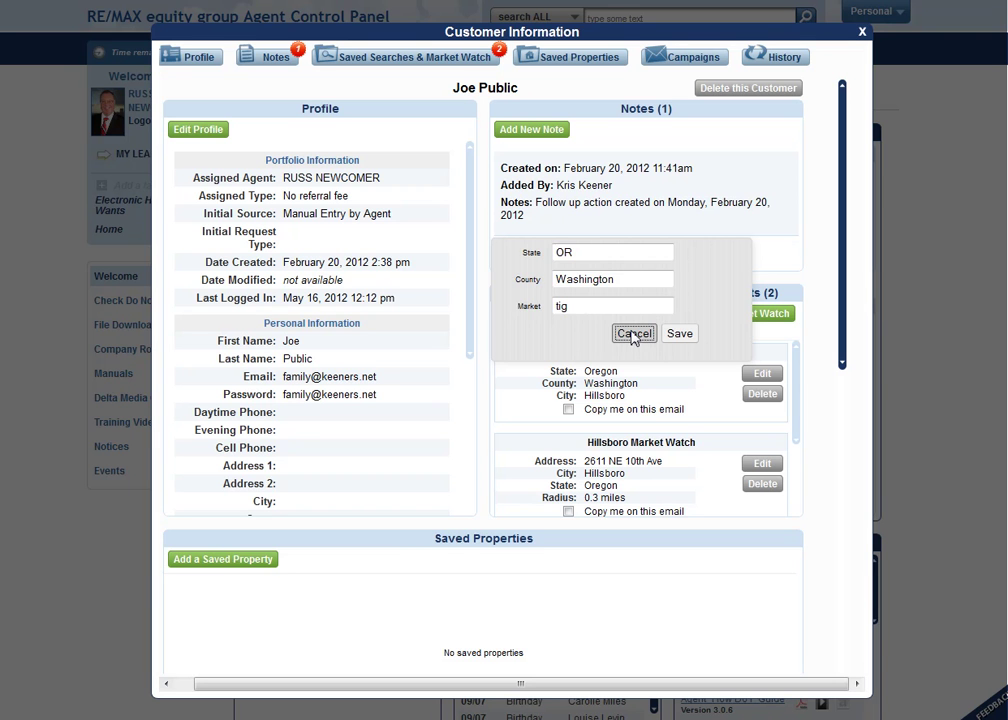
{"action": "left_click", "coordinate": [632, 335]}
{"action": "left_click", "coordinate": [752, 315]}
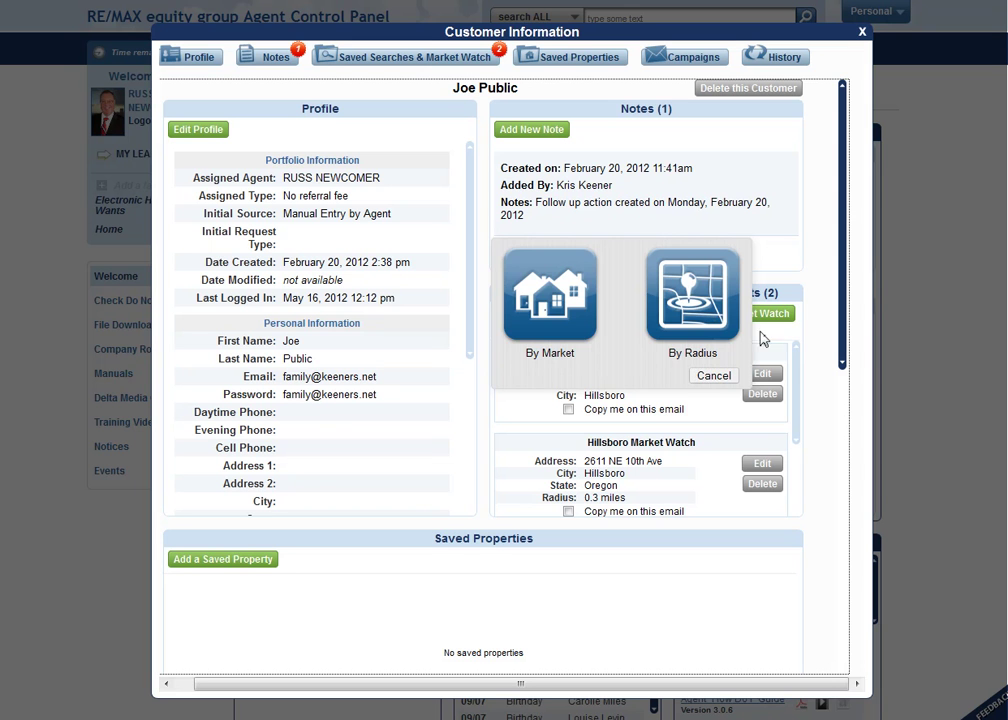
- Dismiss the chooser, start a saved search with market 'tigar', then cancel it unsaved
{"action": "left_click", "coordinate": [712, 377]}
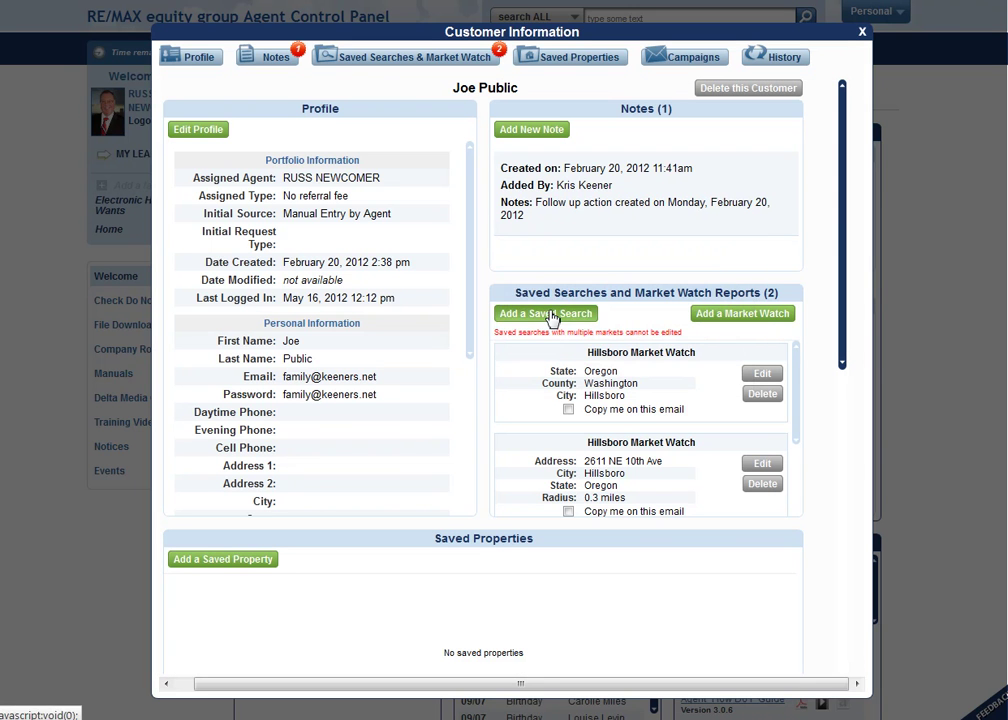
{"action": "left_click", "coordinate": [551, 316]}
{"action": "left_click", "coordinate": [425, 192]}
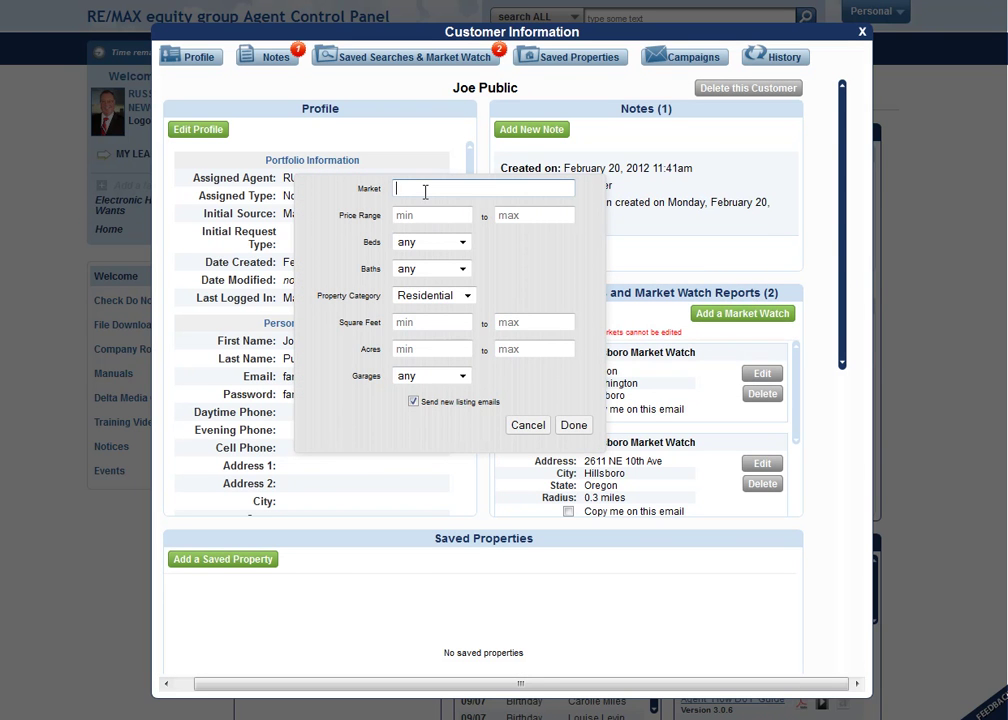
{"action": "type", "text": "tigar"}
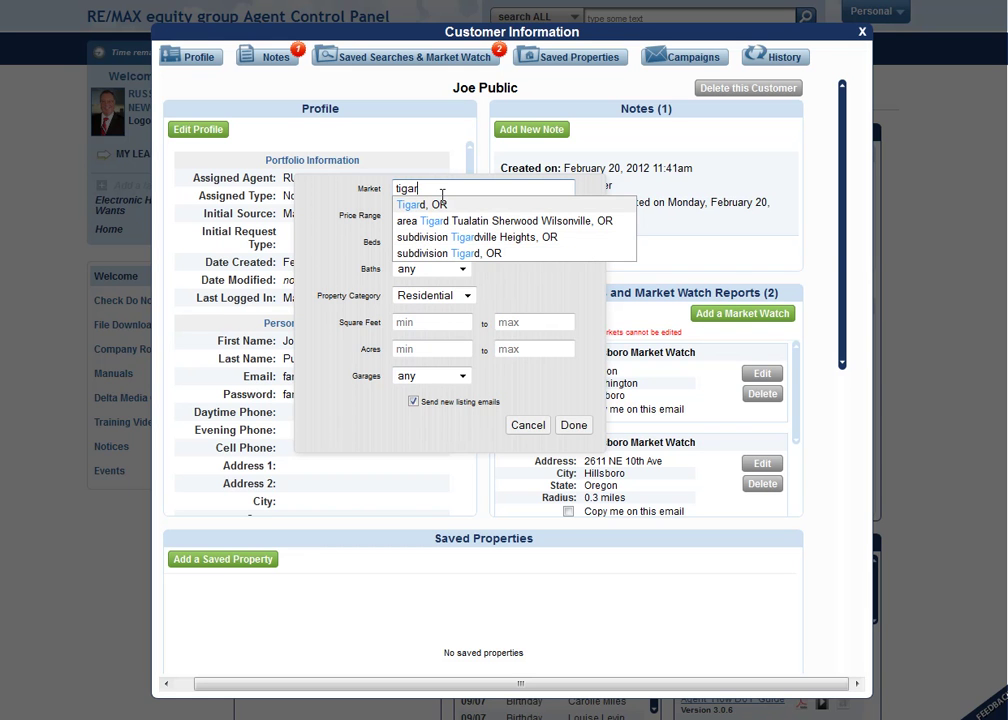
{"action": "double_click", "coordinate": [402, 188]}
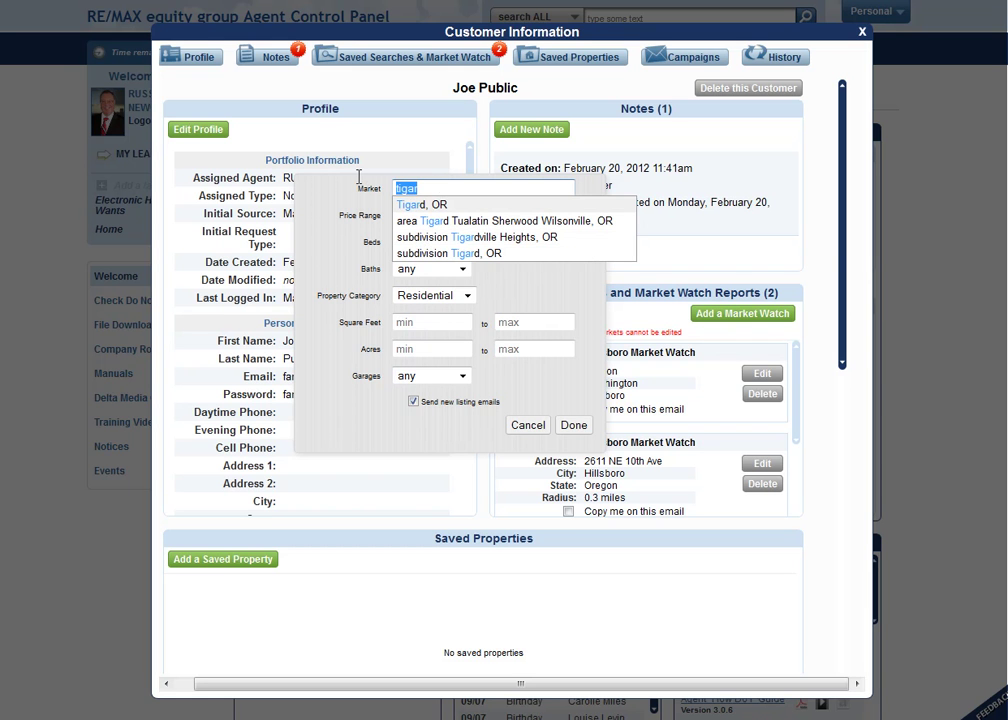
{"action": "left_click", "coordinate": [530, 427]}
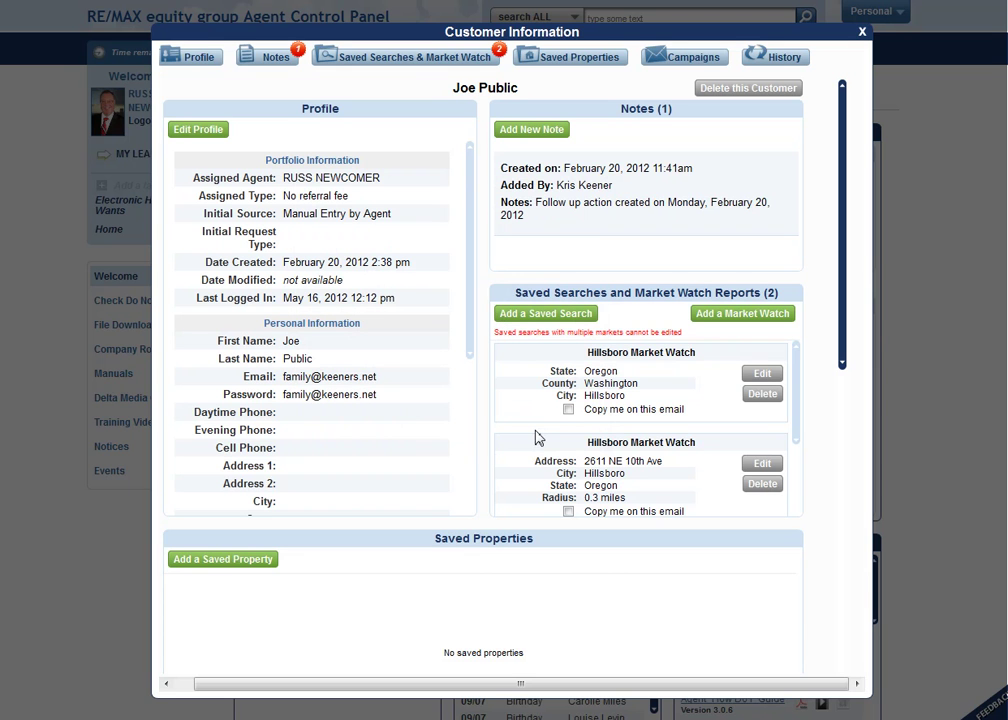